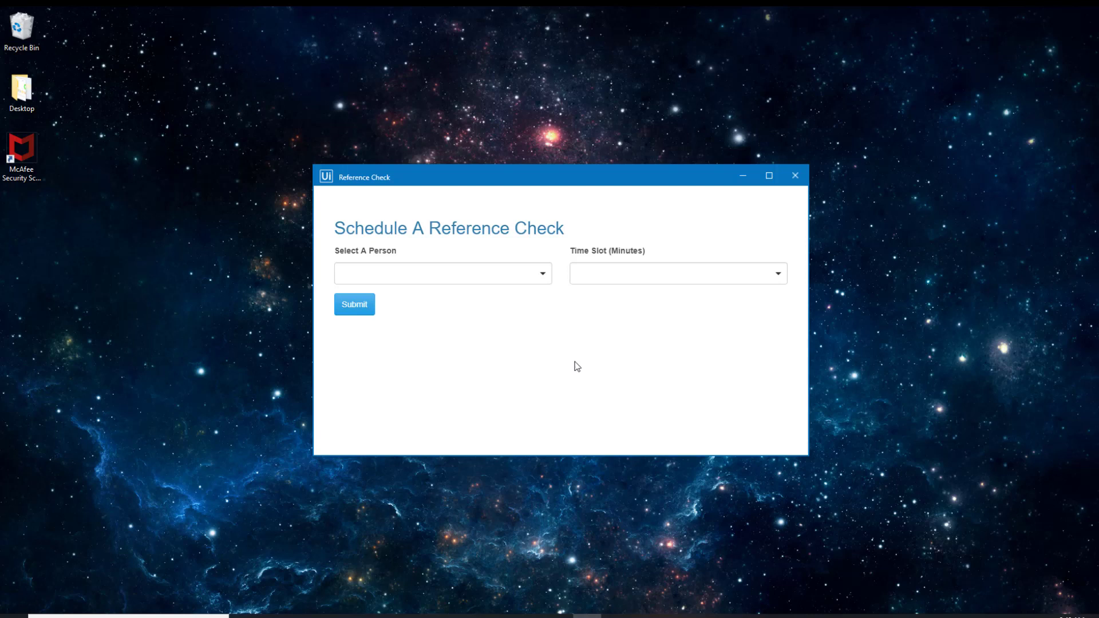
left_click(539, 280)
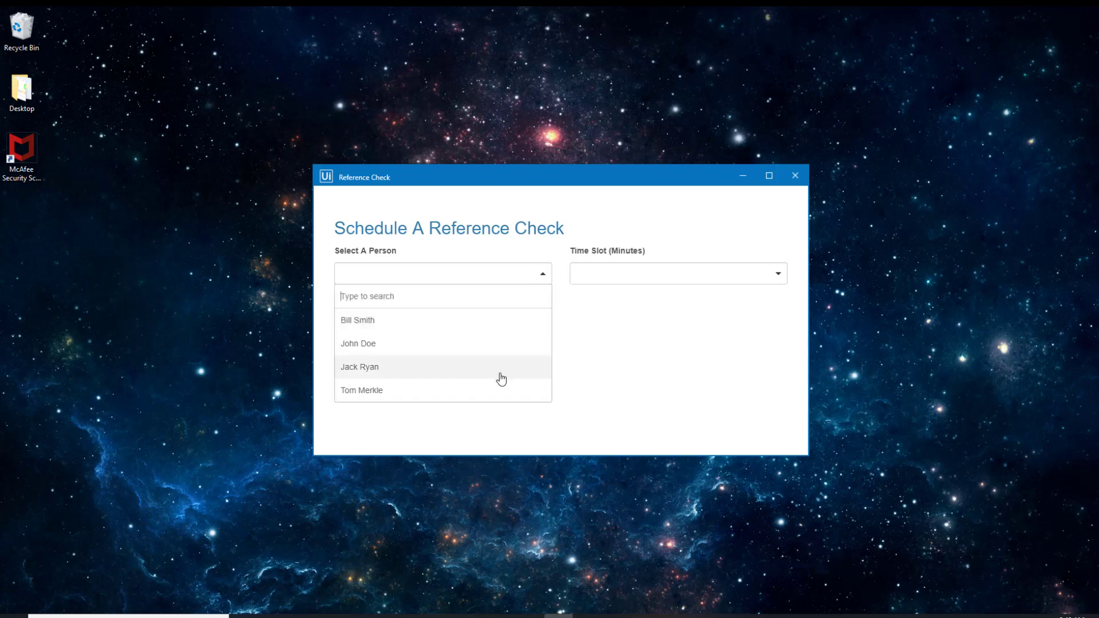
left_click(493, 393)
left_click(619, 281)
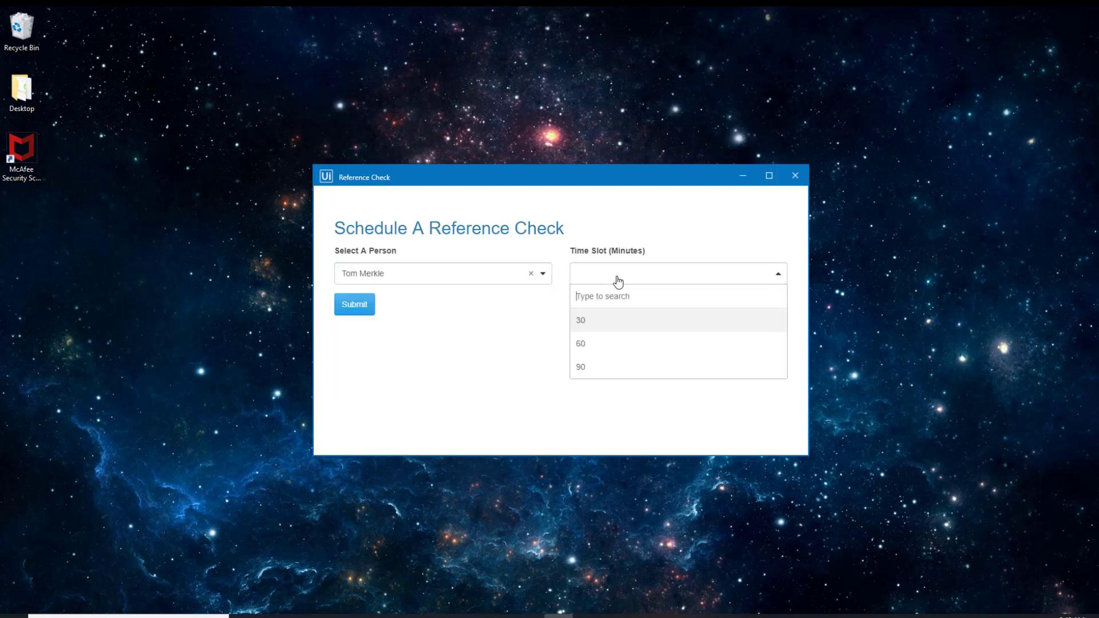
left_click(603, 327)
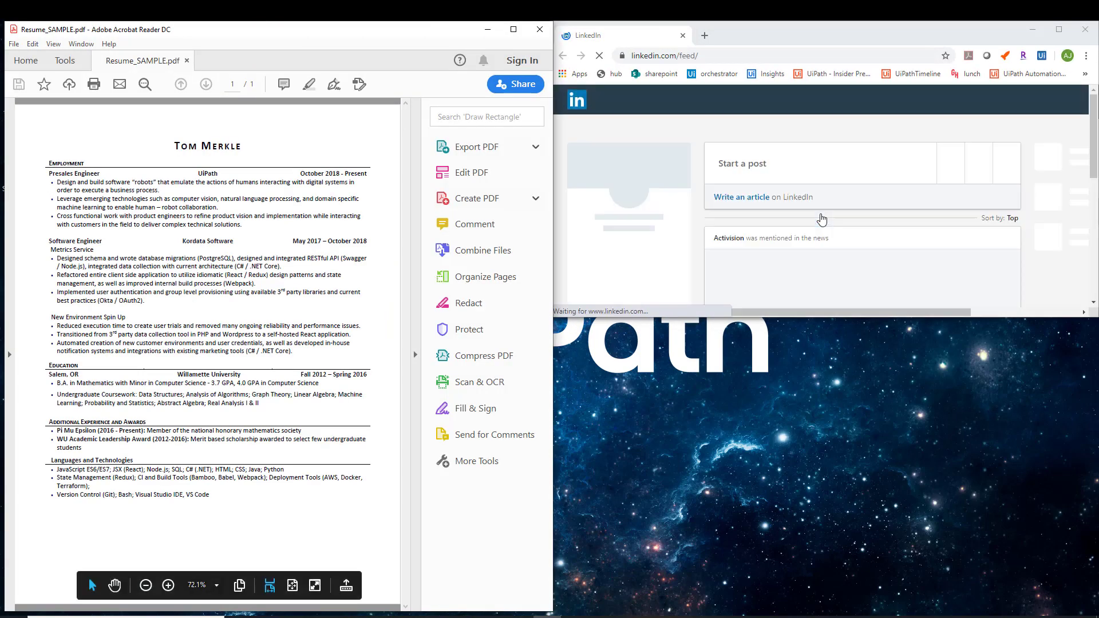
type("Tom Merkle")
key("Return")
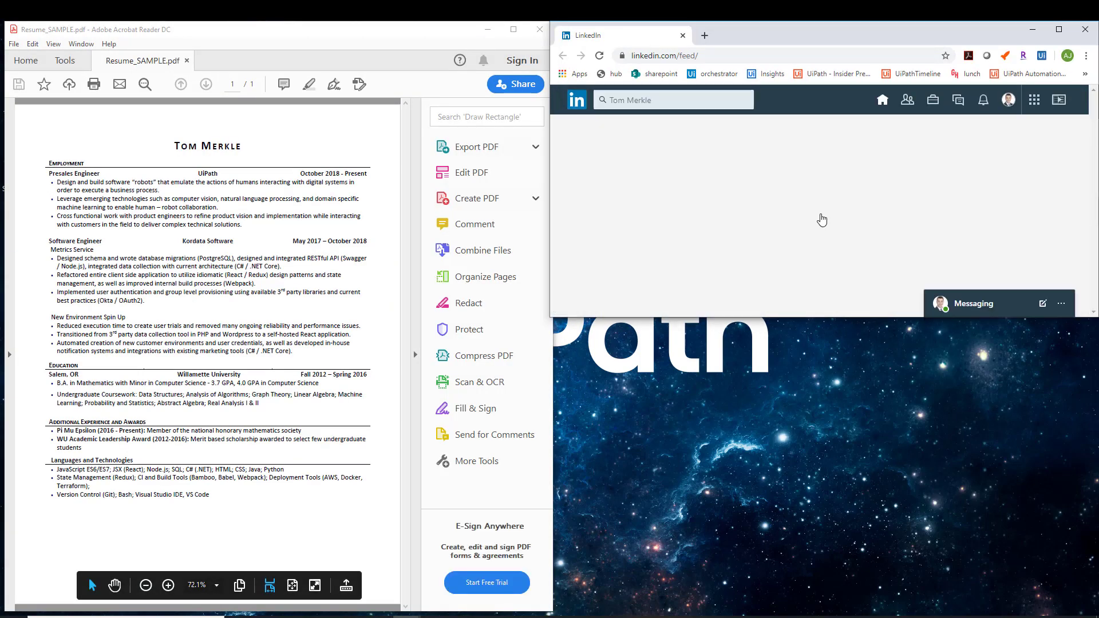
left_click(821, 219)
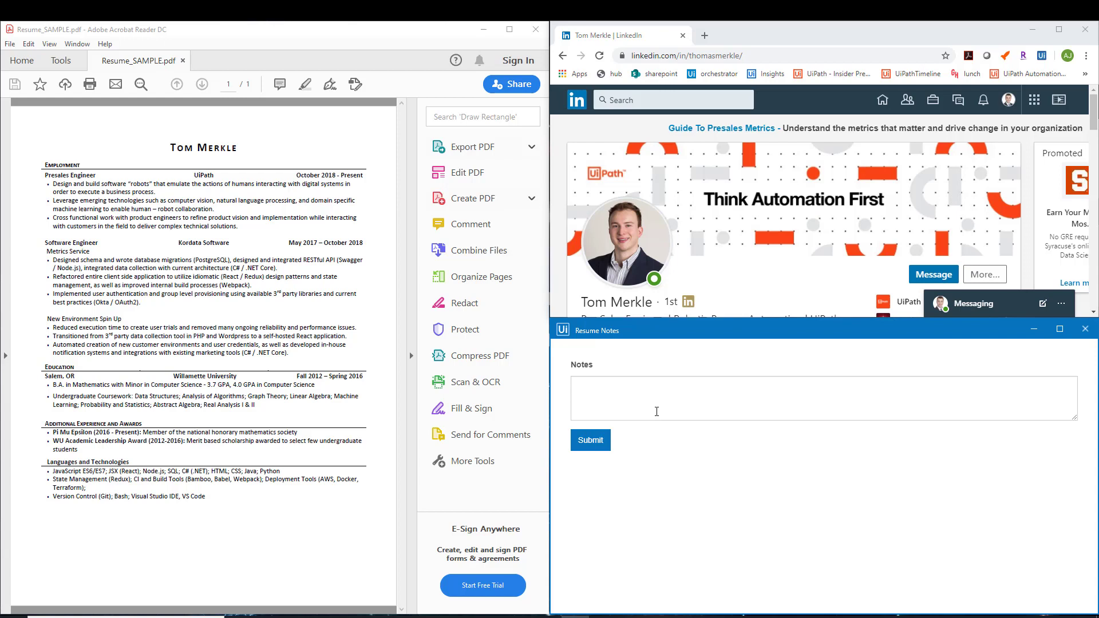
left_click(658, 410)
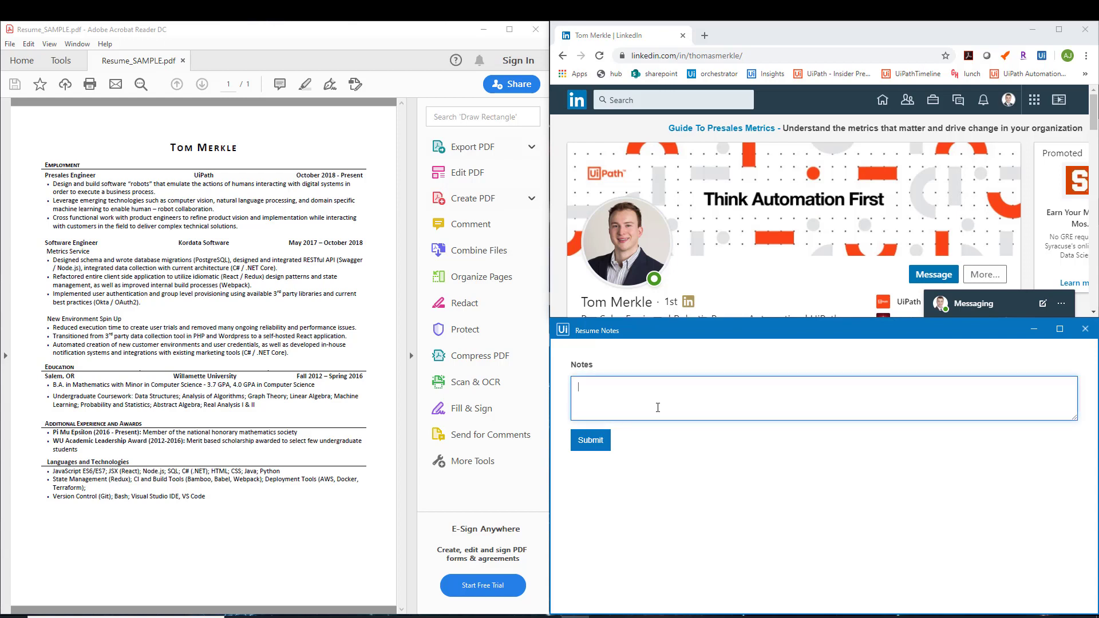
type("Tom is ")
type("a great can")
type("didate and his expe")
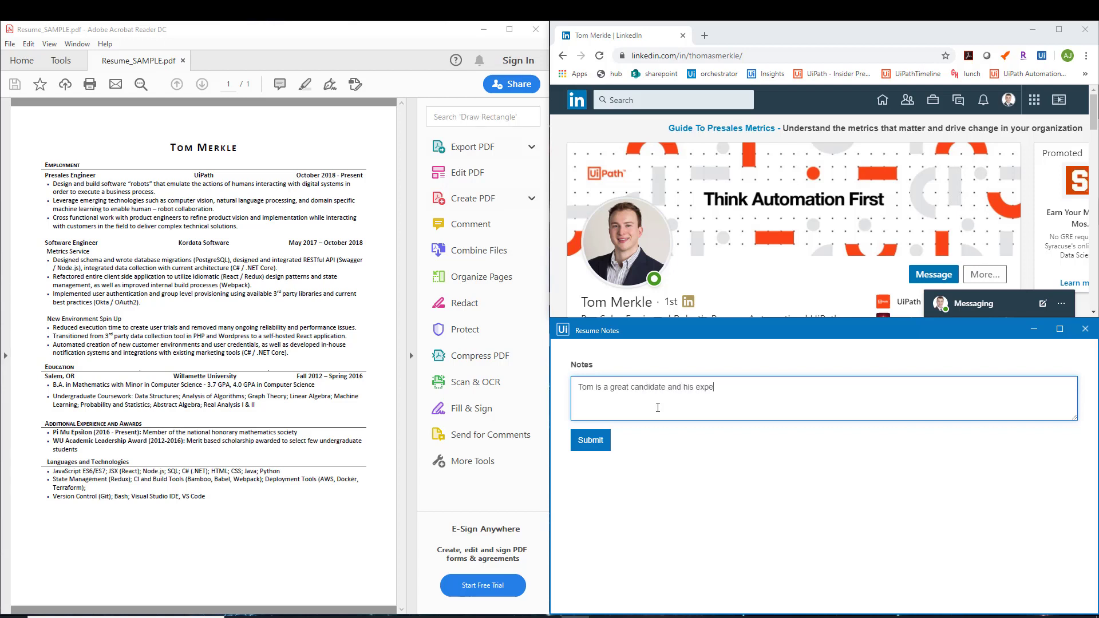
type("rience alligns ")
type("directly with the role.")
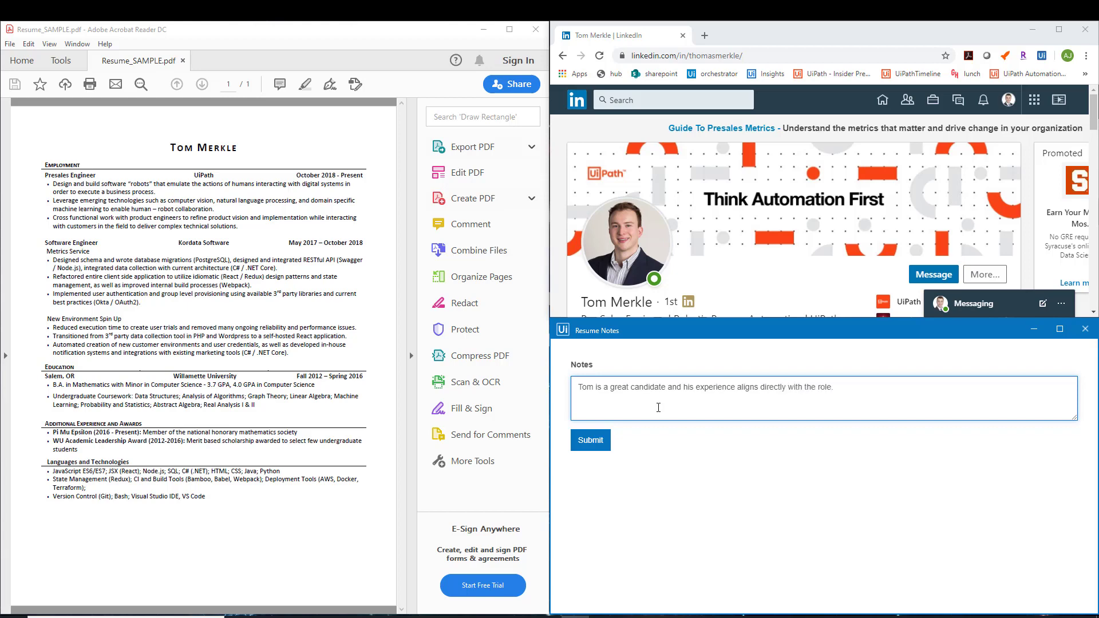
left_click(606, 442)
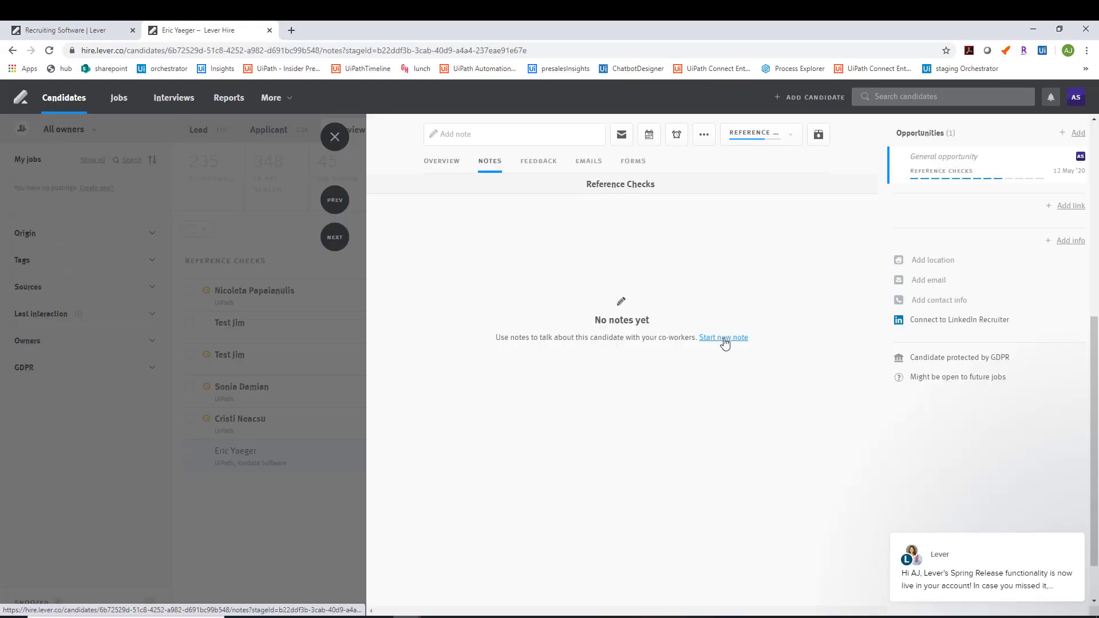
left_click(724, 337)
type("Tom is a great candidate and his experience aligns directly with the role.")
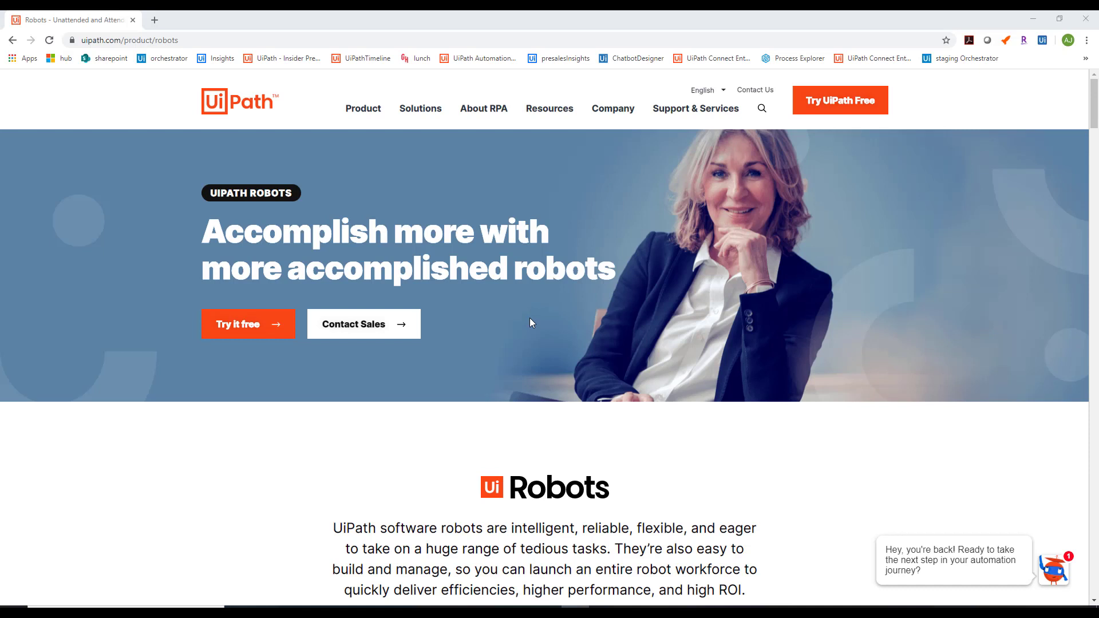
scroll(653, 326, "down", 3)
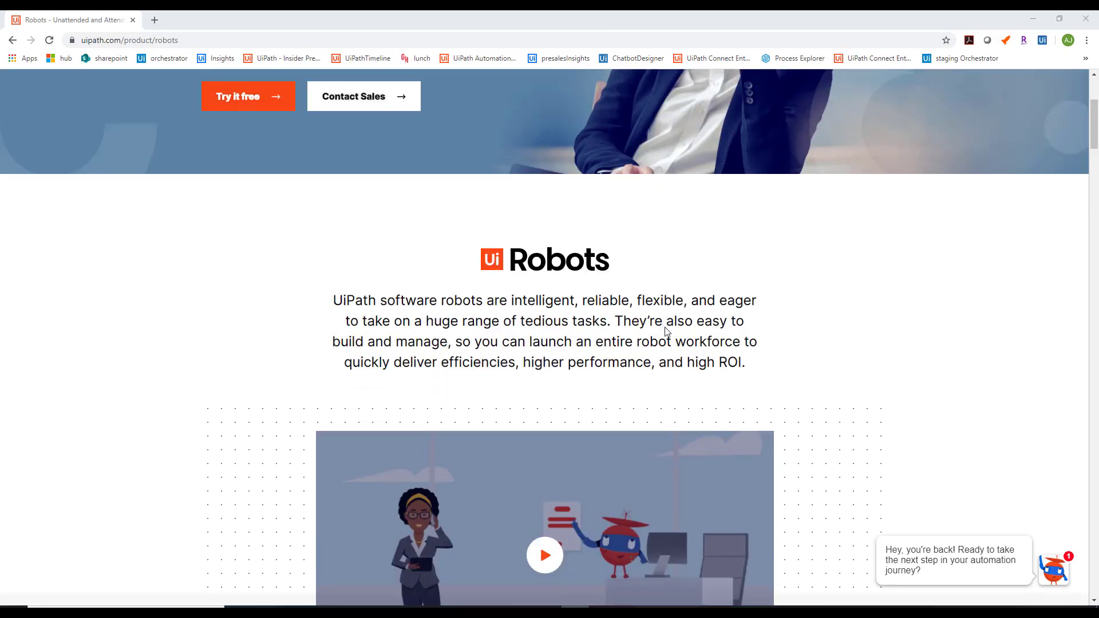